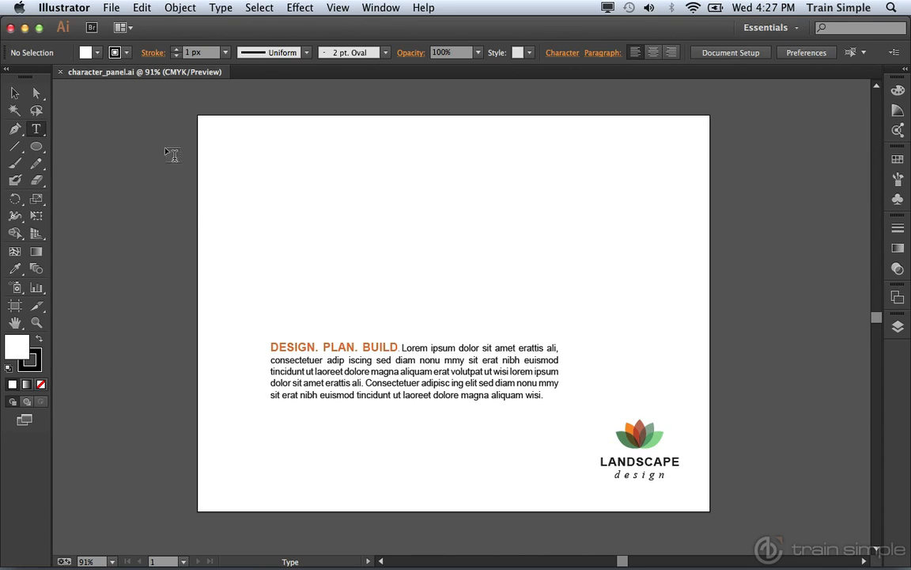
Open the floating Character panel
left_click(559, 53)
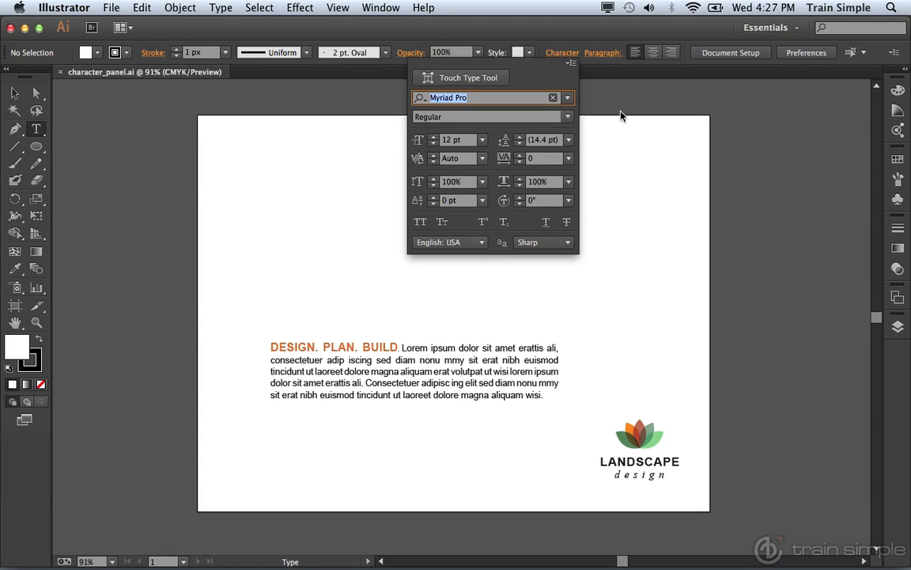
key("Escape")
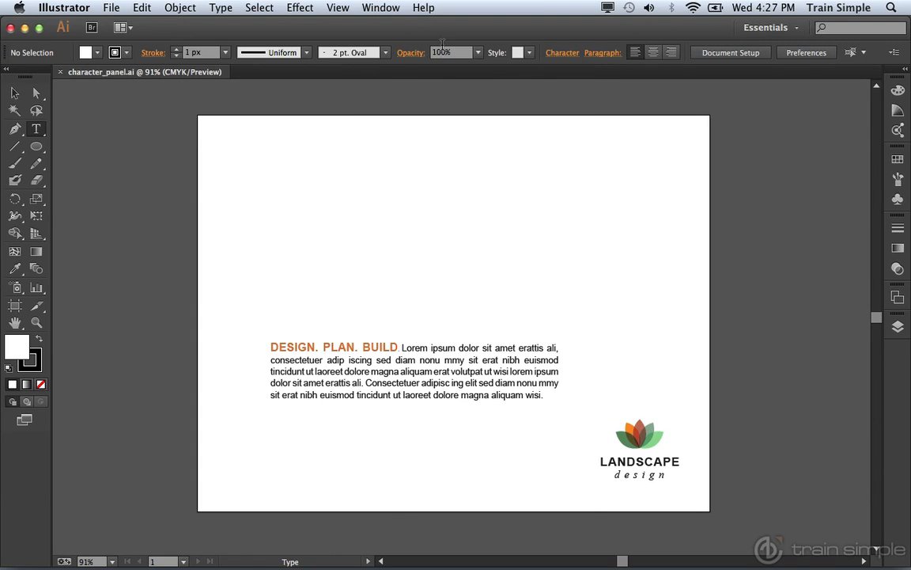
left_click(382, 8)
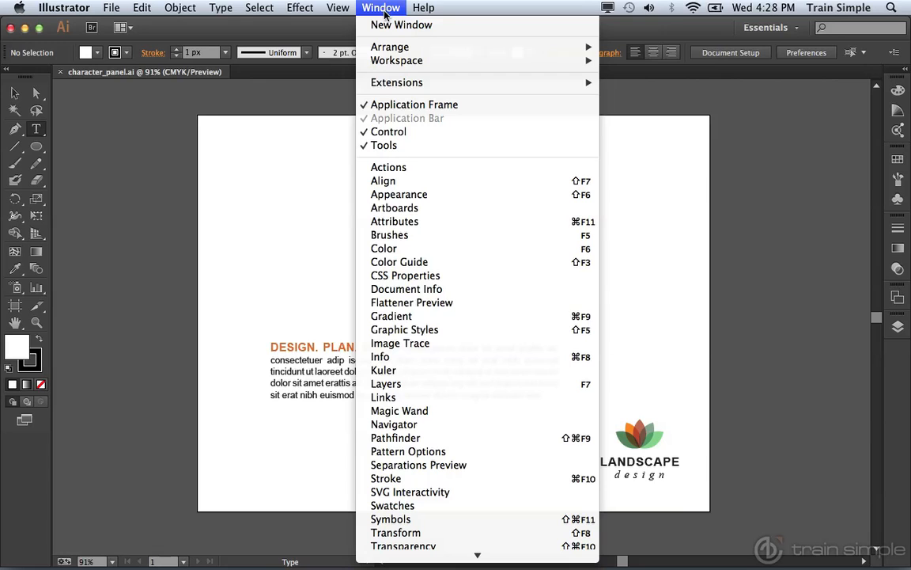
mouse_move(448, 555)
mouse_move(450, 456)
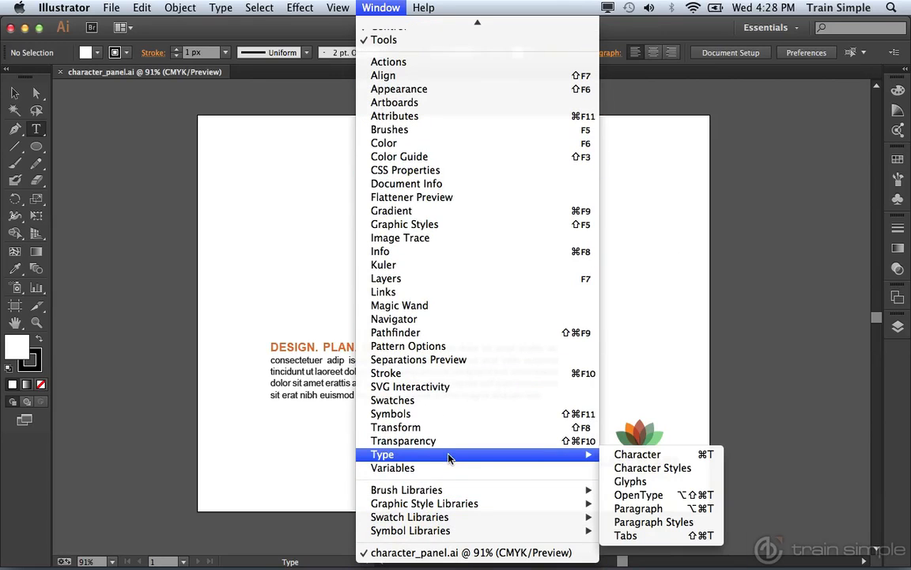
left_click(614, 458)
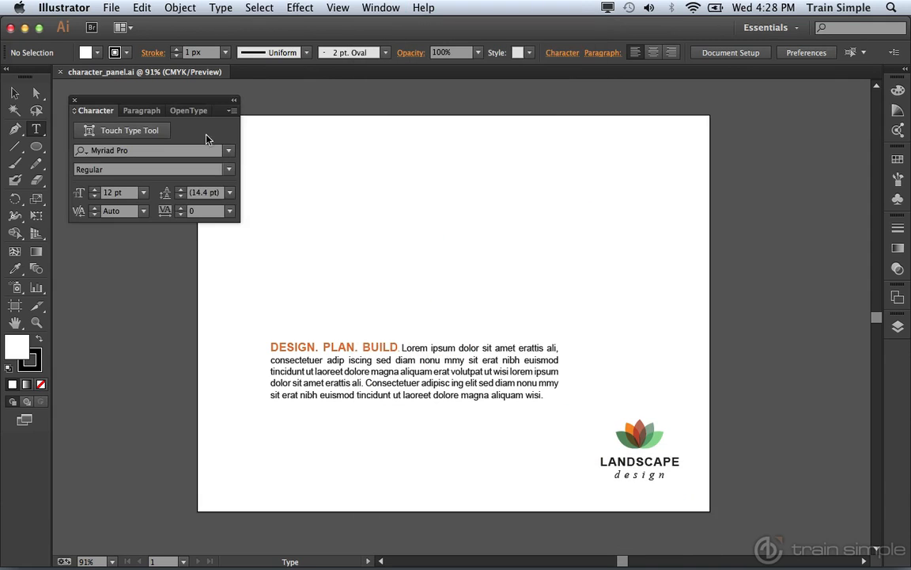
Move the Character panel over the artboard's upper-right corner and show all its options
left_click_drag(162, 105, 715, 100)
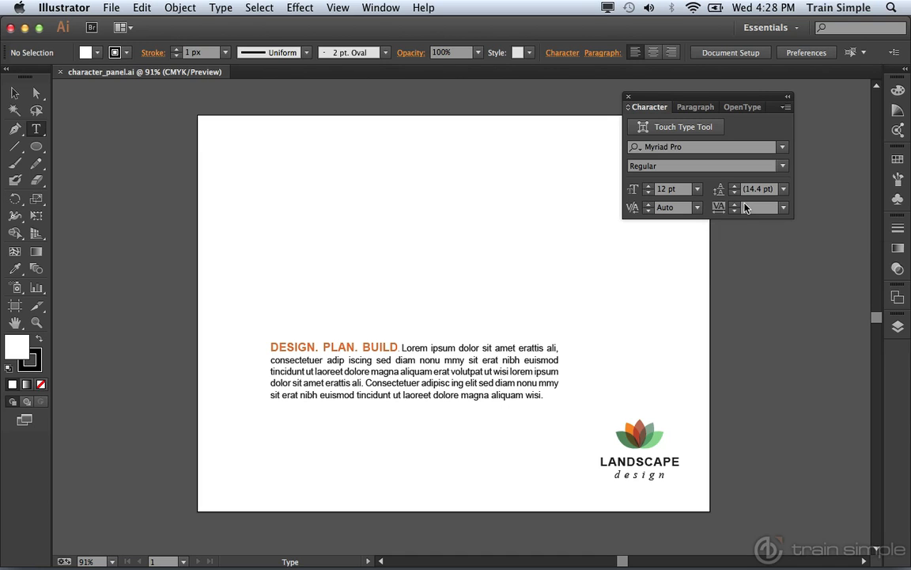
left_click(786, 109)
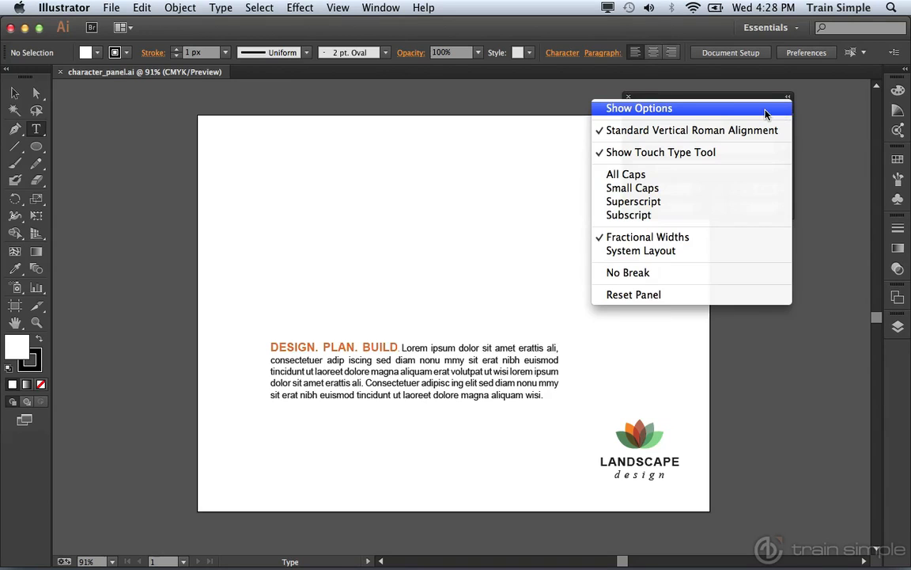
left_click(764, 111)
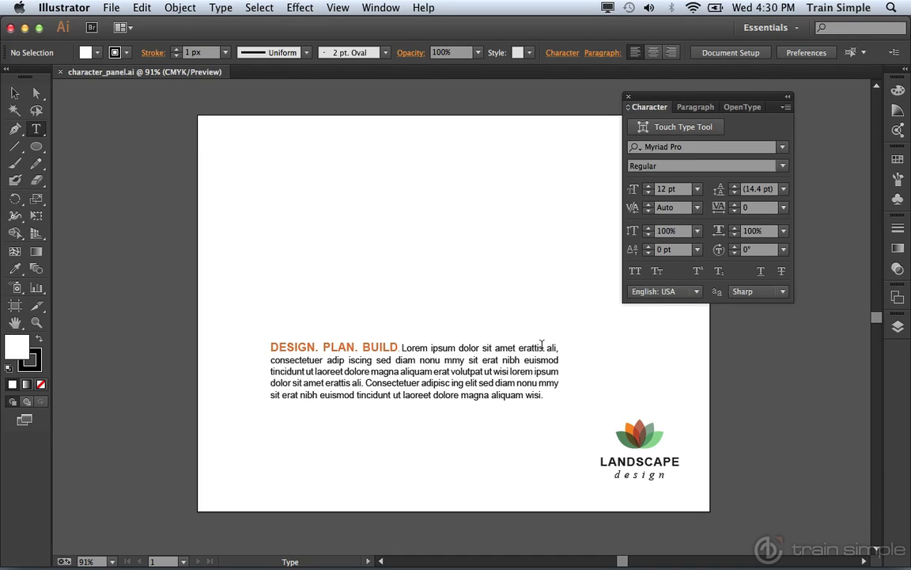
Set the language of the words "Lorem ipsum" in the paragraph to Spanish
left_click_drag(401, 347, 457, 348)
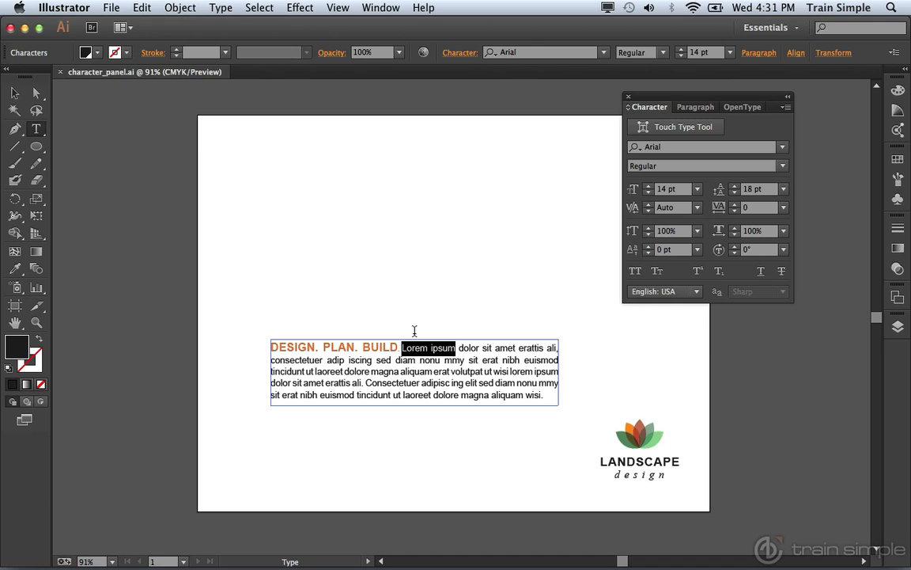
left_click(136, 7)
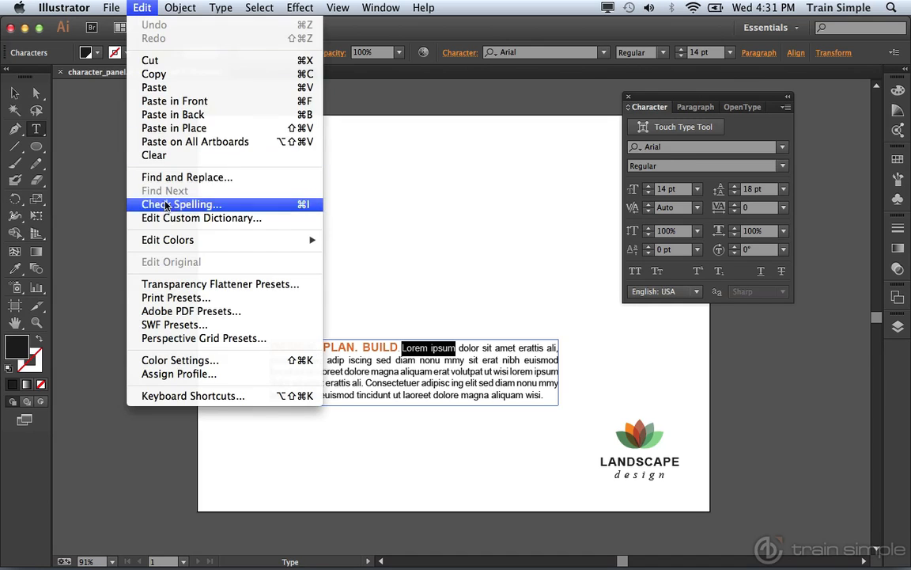
left_click(433, 329)
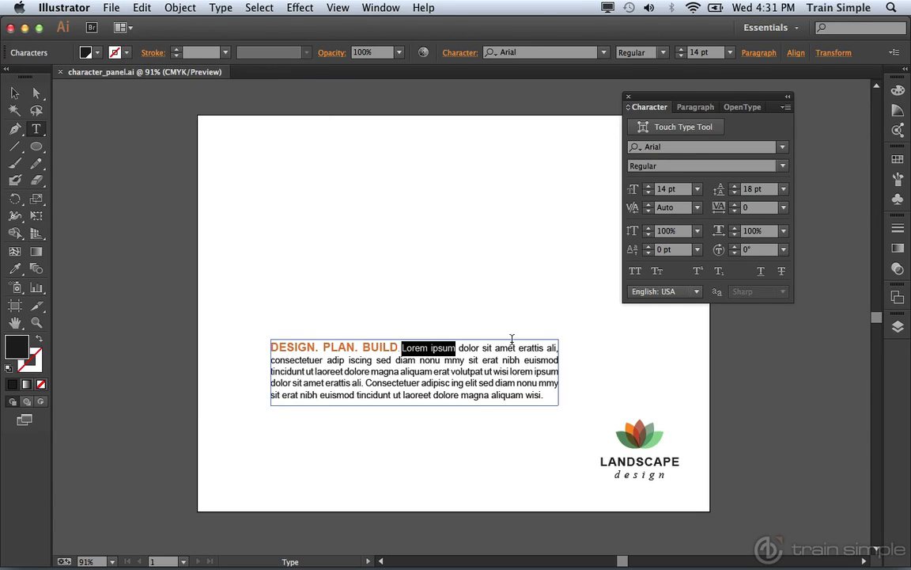
left_click(696, 292)
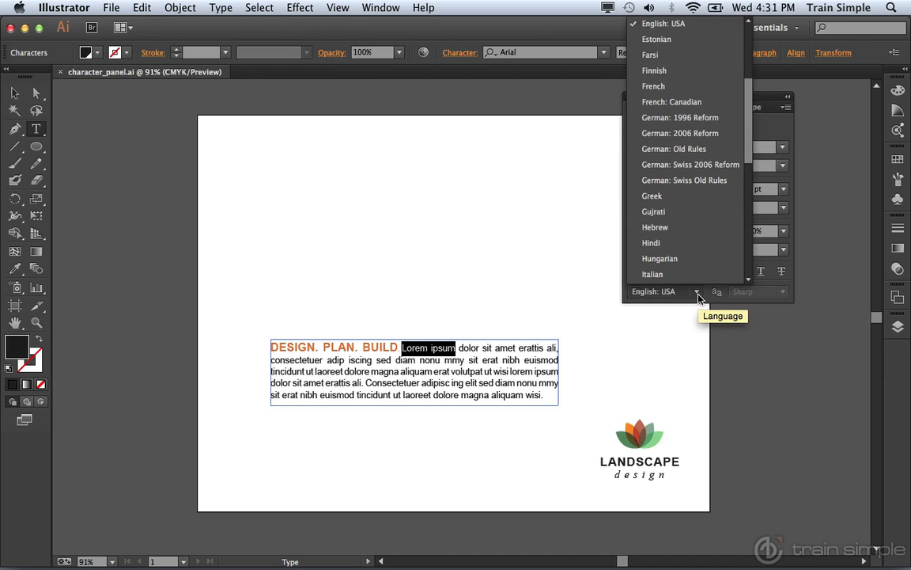
left_click_drag(751, 156, 745, 274)
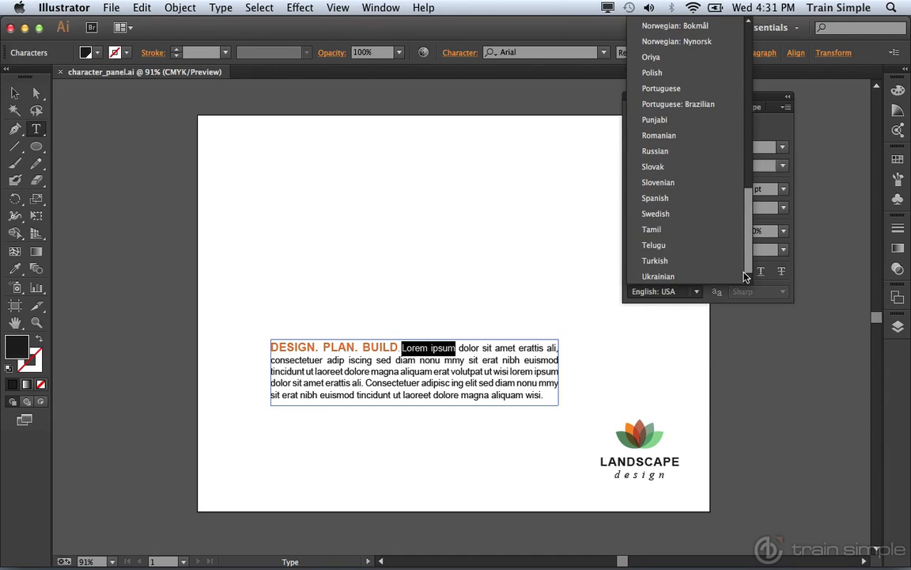
left_click(684, 198)
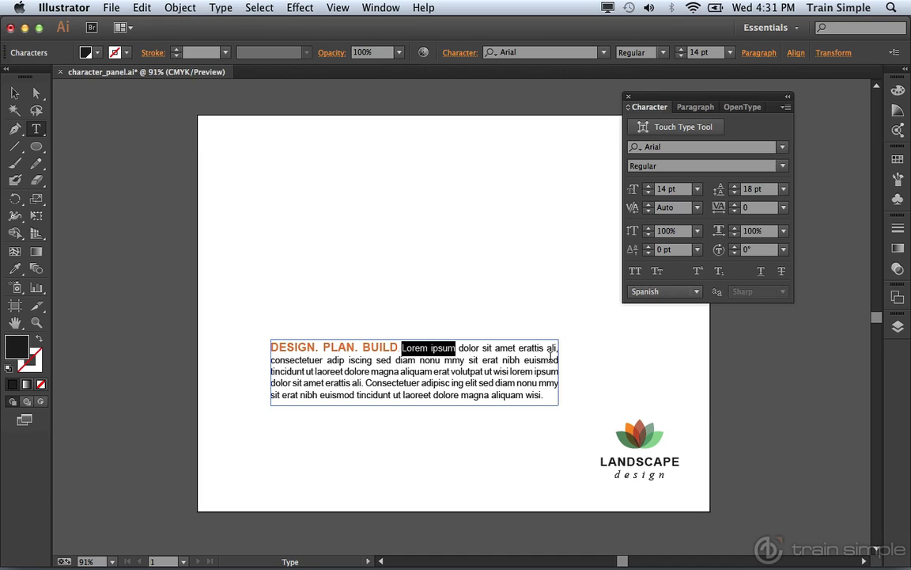
left_click(473, 382)
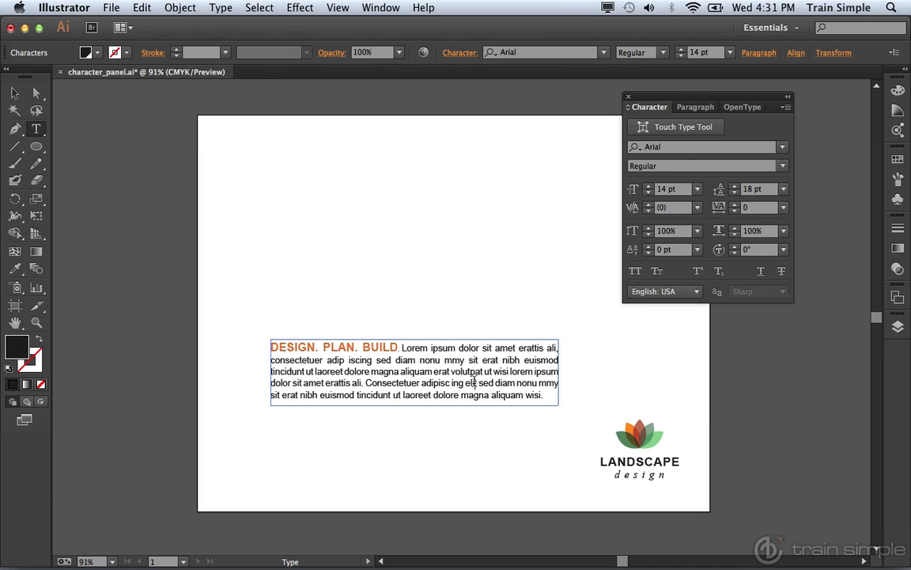
Select all the text in the paragraph frame and step its font size up and back down
left_click(14, 93)
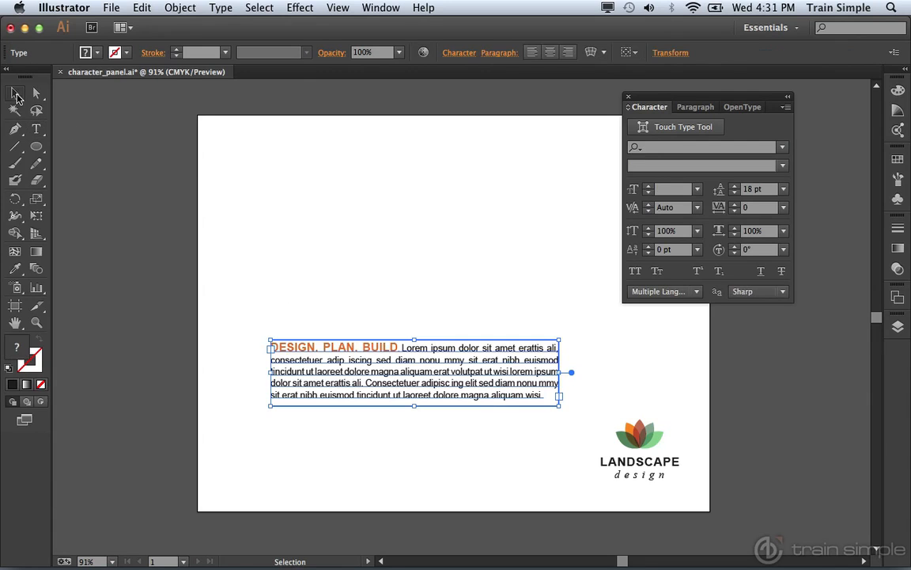
double_click(462, 370)
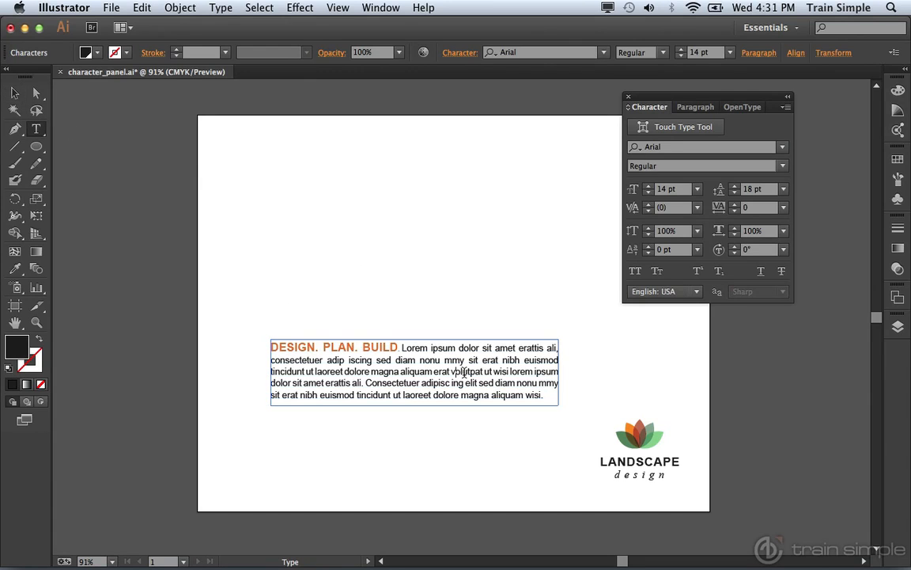
key("super+a")
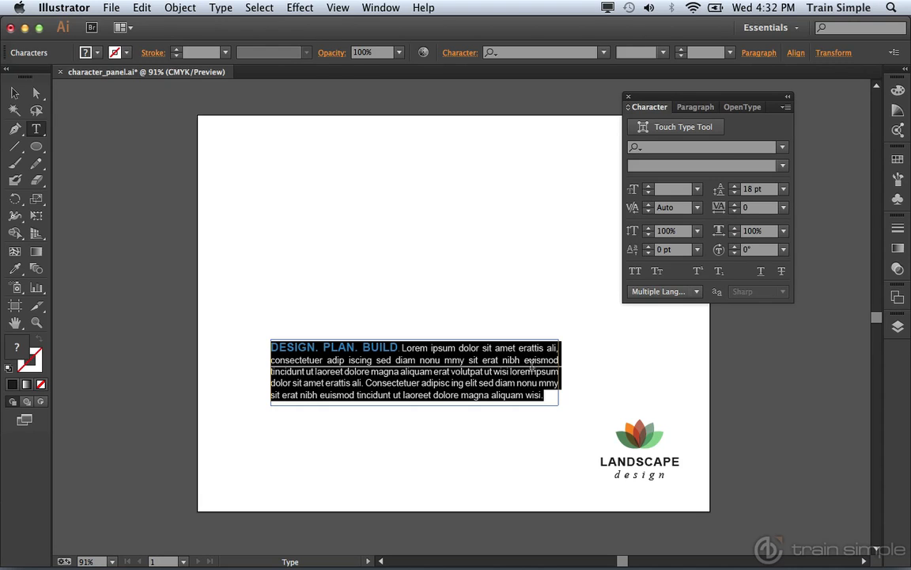
key("super")
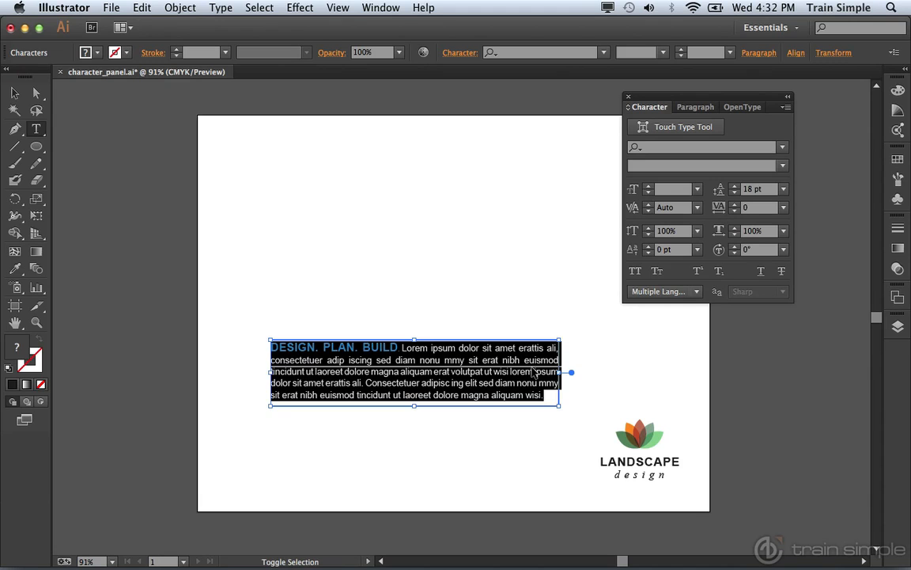
key("super+shift+period")
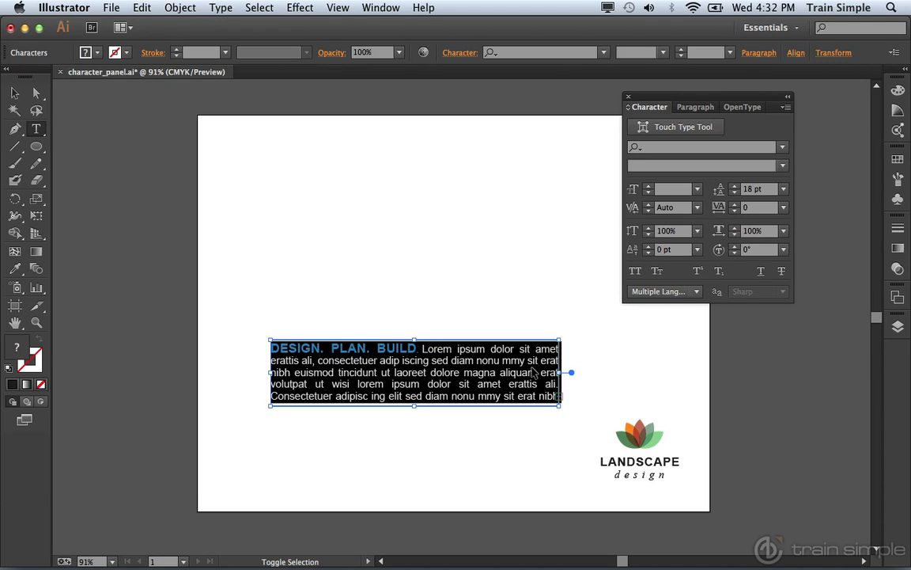
key("super+shift+comma")
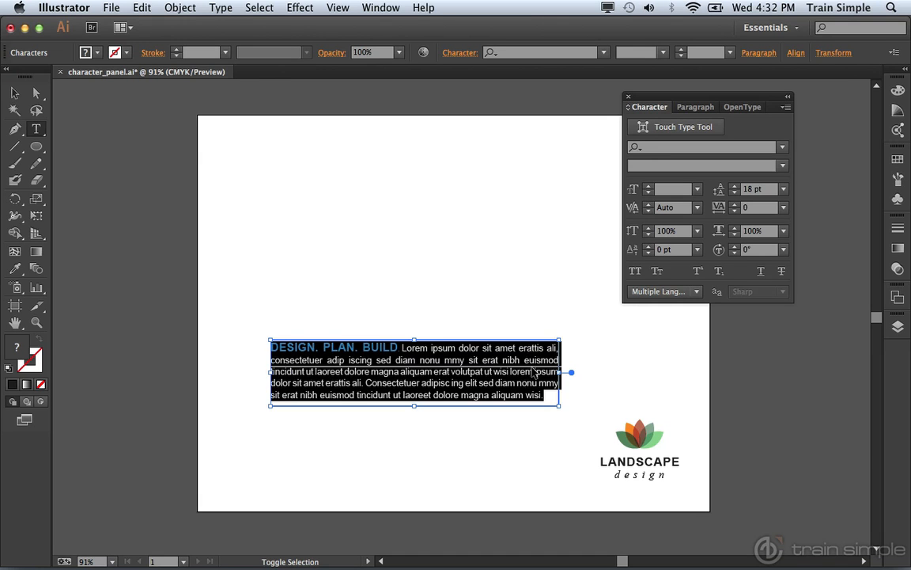
key("super+shift+period")
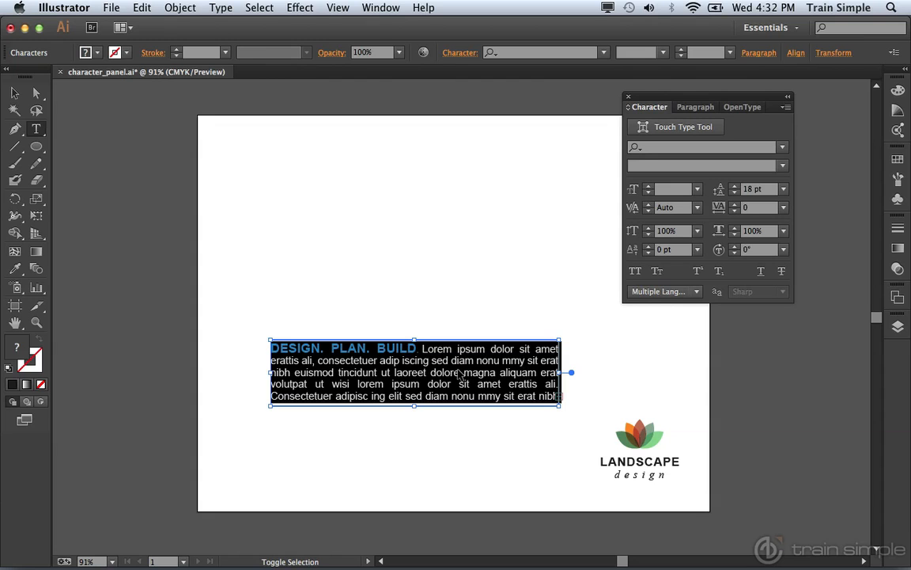
key("super+shift+period")
key("super+shift+comma")
key("super+shift+comma")
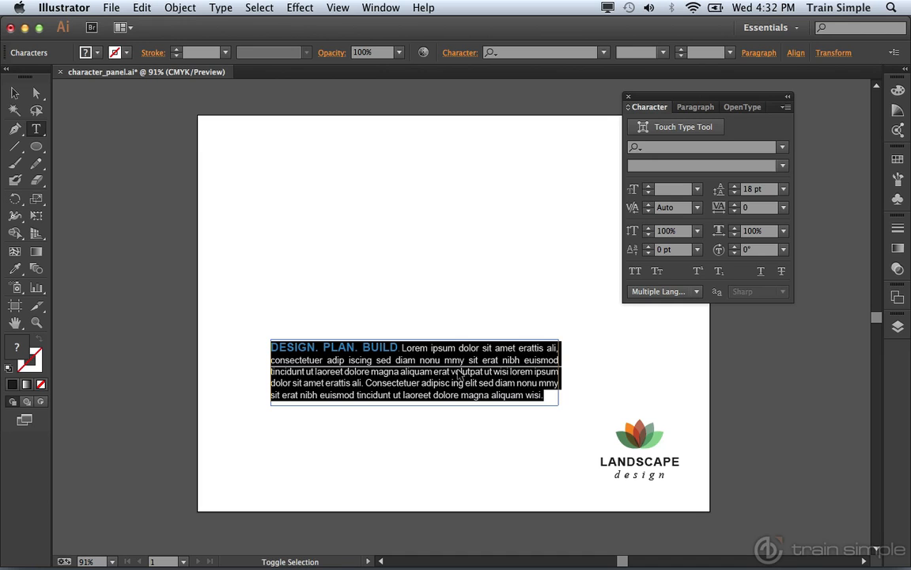
Raise the selected paragraph's tracking to 100 and back to 0, and step its baseline shift up and back to 0 pt
key("super+alt+Right")
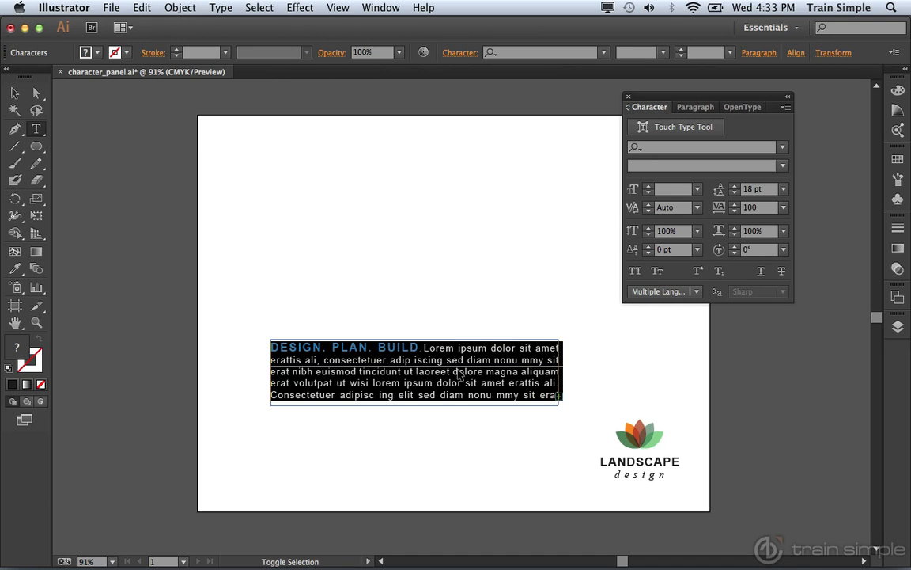
key("super+alt+Left")
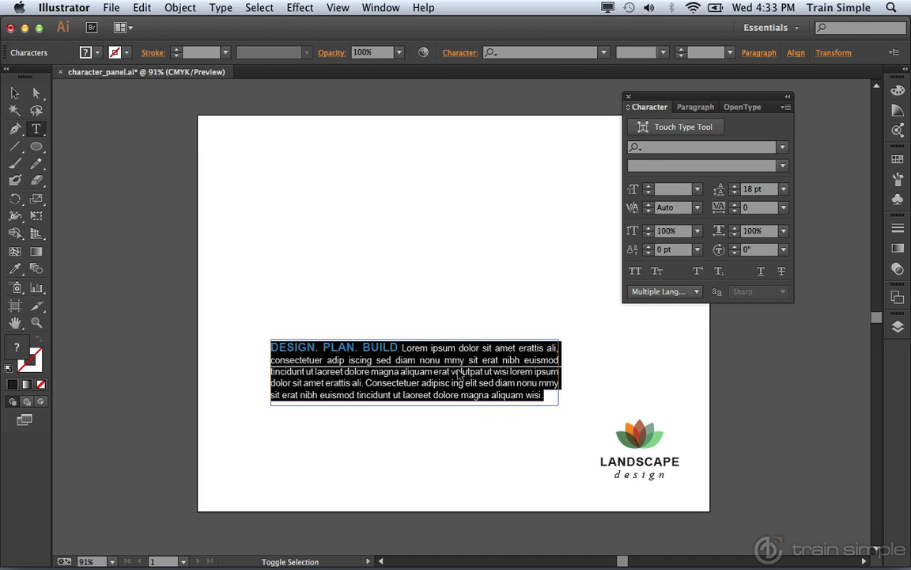
key("alt+shift+super+Up")
key("alt+shift+super+Up")
key("alt+shift+super+Up")
key("alt+shift+super+Down")
key("alt+shift+super+Down")
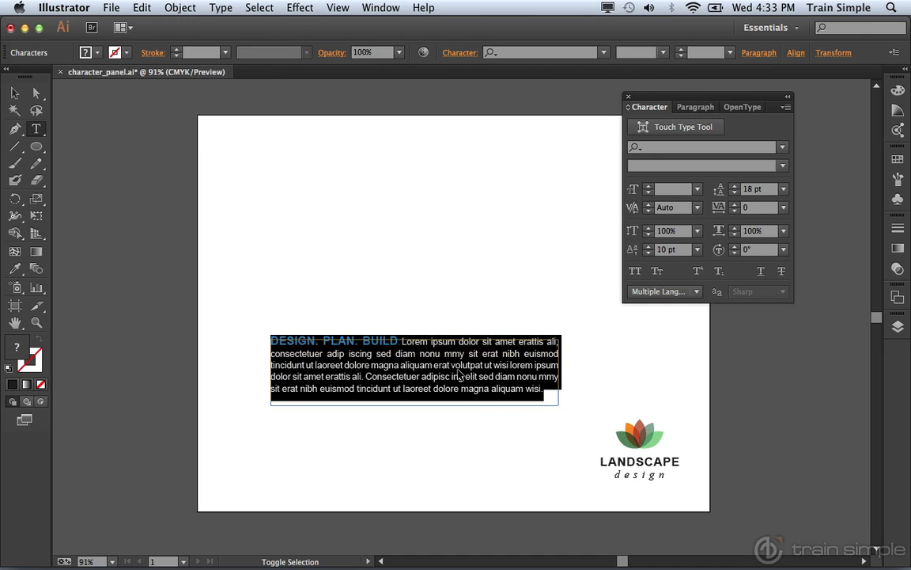
key("alt+shift+super+Down")
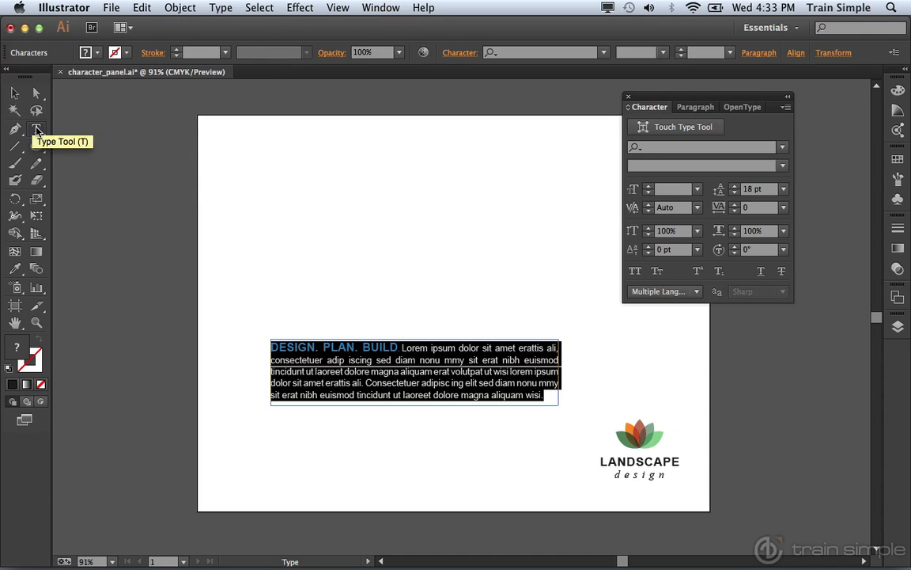
Create a point text object reading "Design. Build. Plan" in the empty area above the paragraph
left_click(294, 190)
left_click(282, 191)
key("Escape")
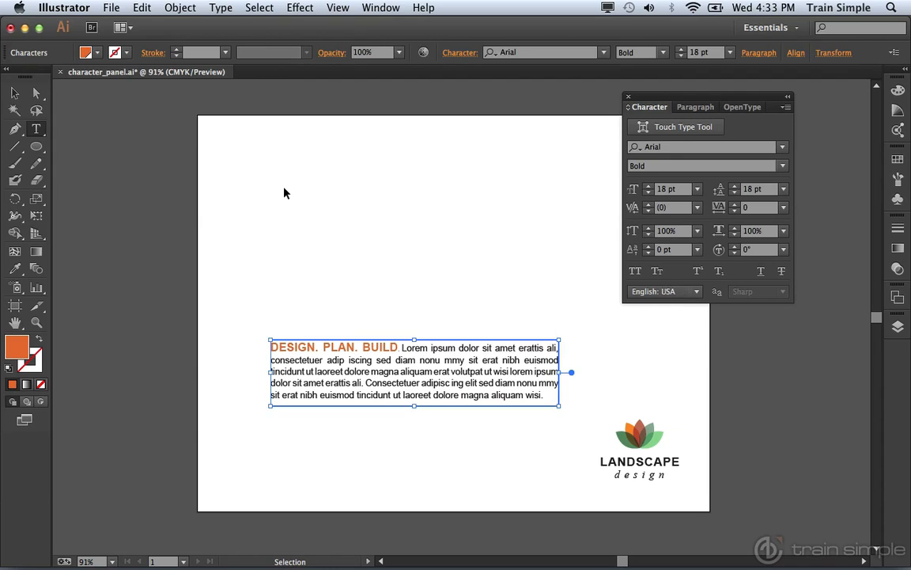
left_click(285, 193)
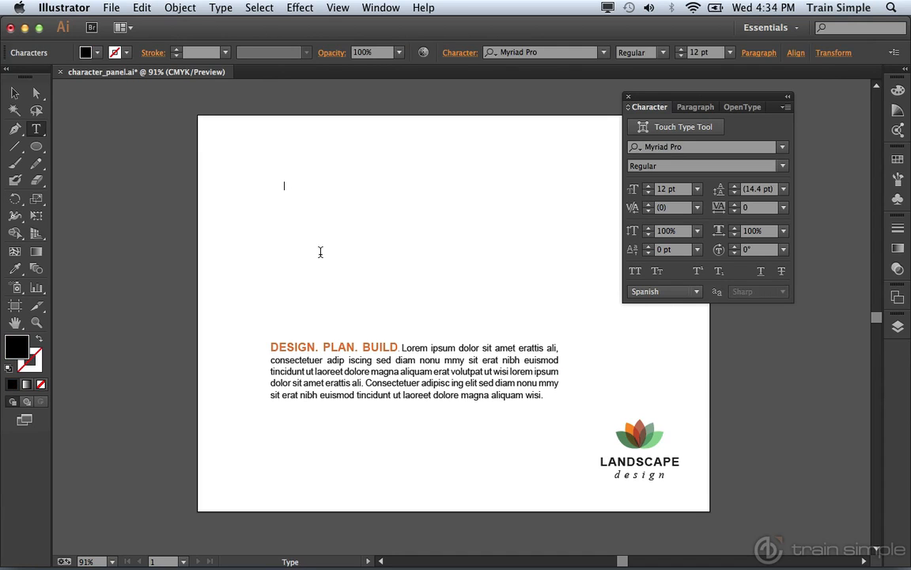
type("Design. Build. Plan")
Copy the formatting of the orange "DESIGN. PLAN. BUILD" heading onto the "Design. Build. Plan" text with the Eyedropper
left_click_drag(345, 185, 283, 184)
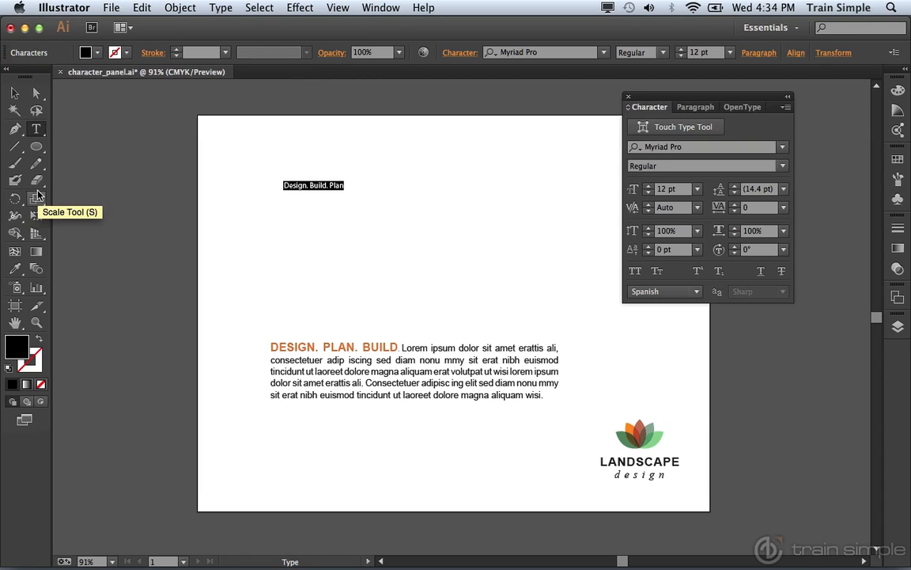
left_click(14, 270)
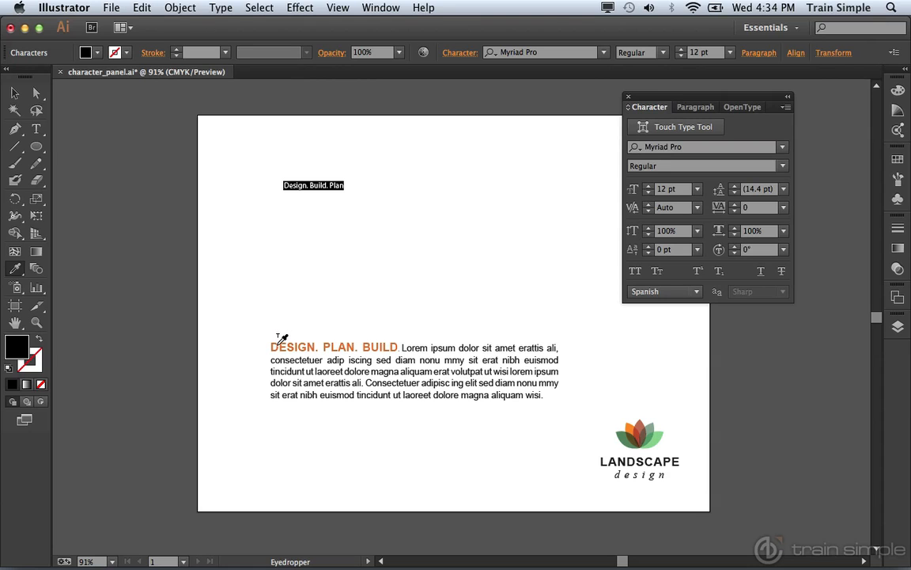
left_click(278, 343)
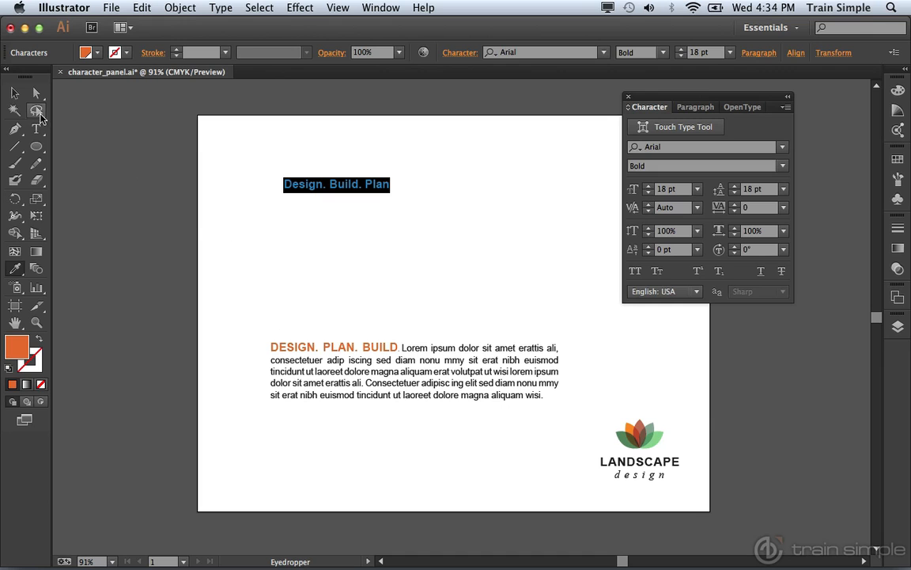
left_click(14, 94)
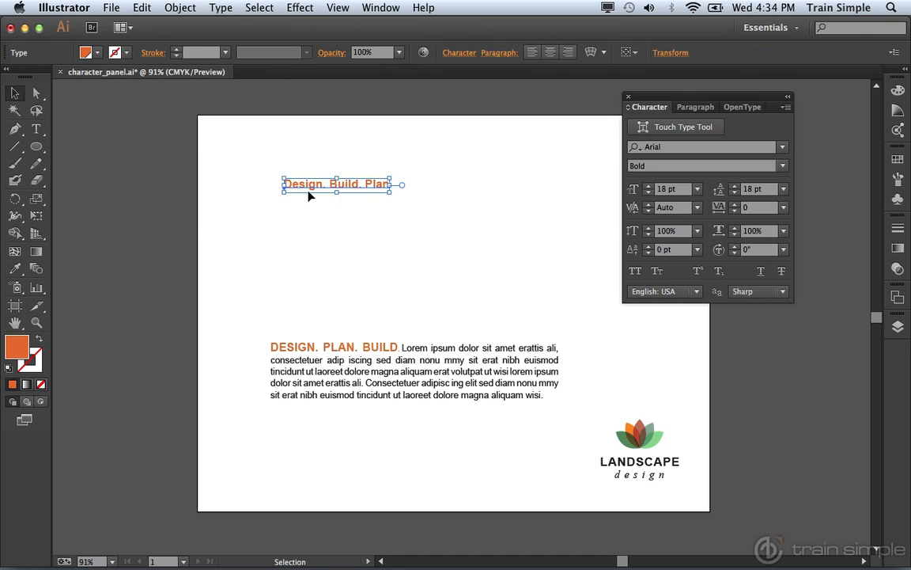
left_click(309, 211)
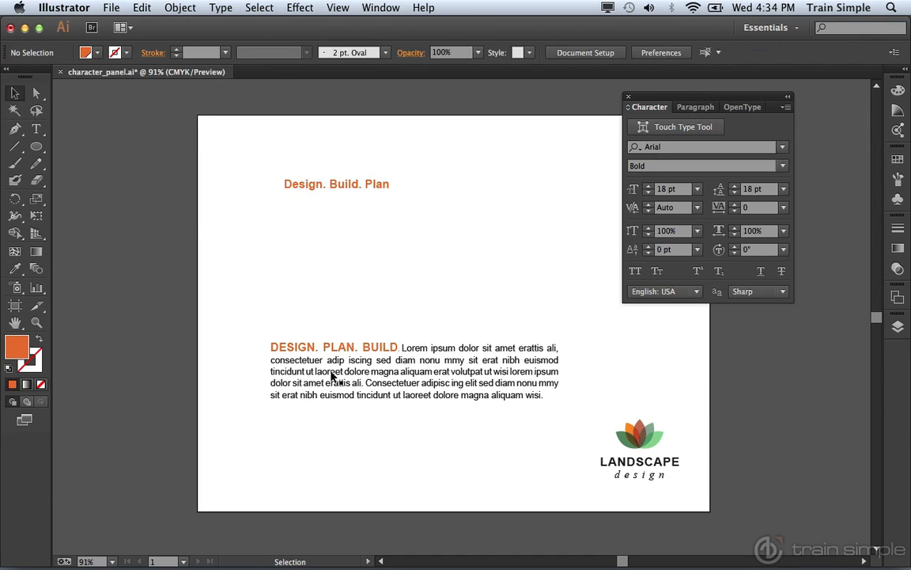
Apply All Caps to the "Design. Build. Plan" text so it matches the paragraph's heading
double_click(376, 349)
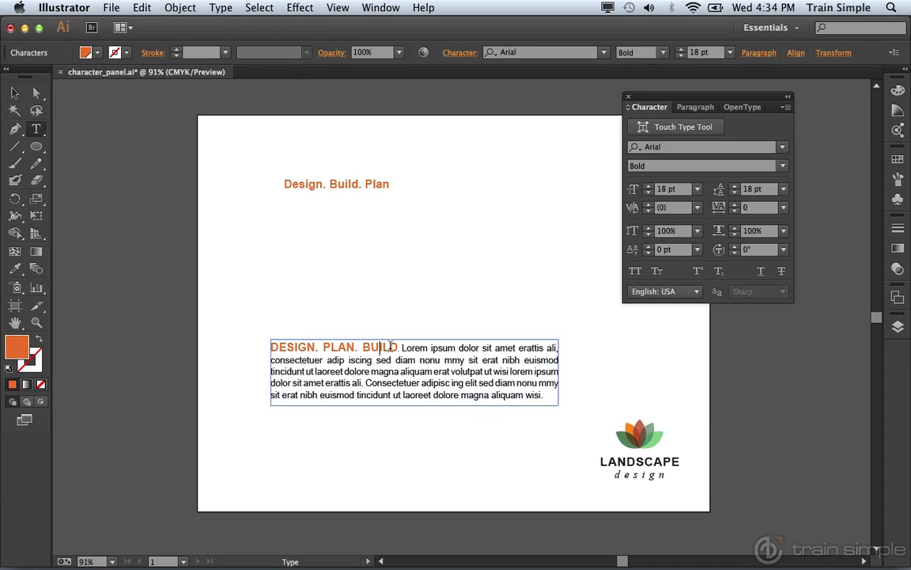
left_click_drag(399, 348, 247, 339)
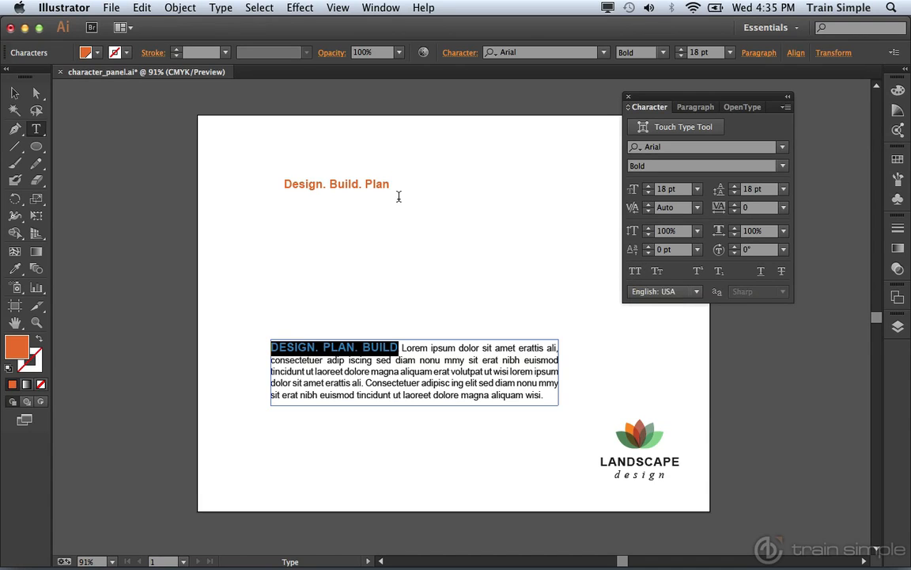
left_click(377, 182)
left_click_drag(395, 185, 282, 183)
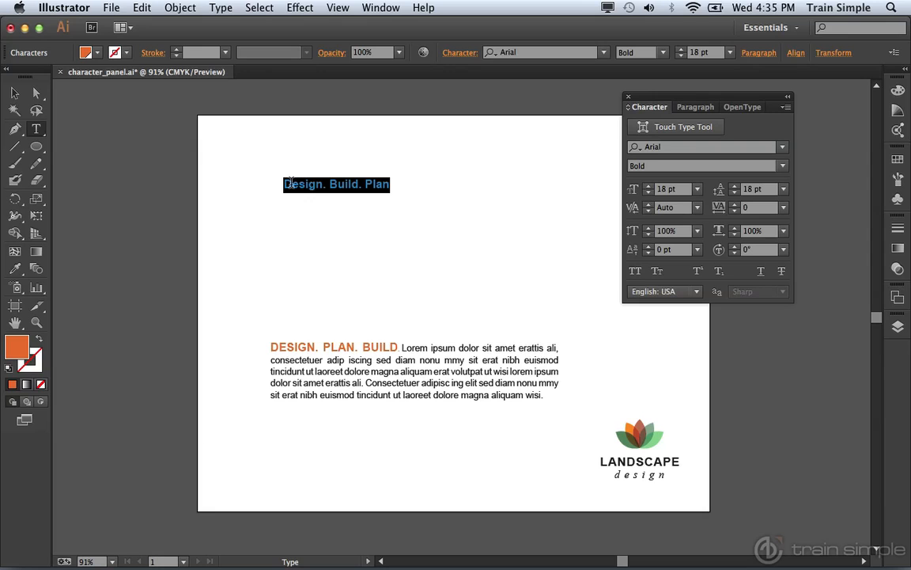
left_click(636, 273)
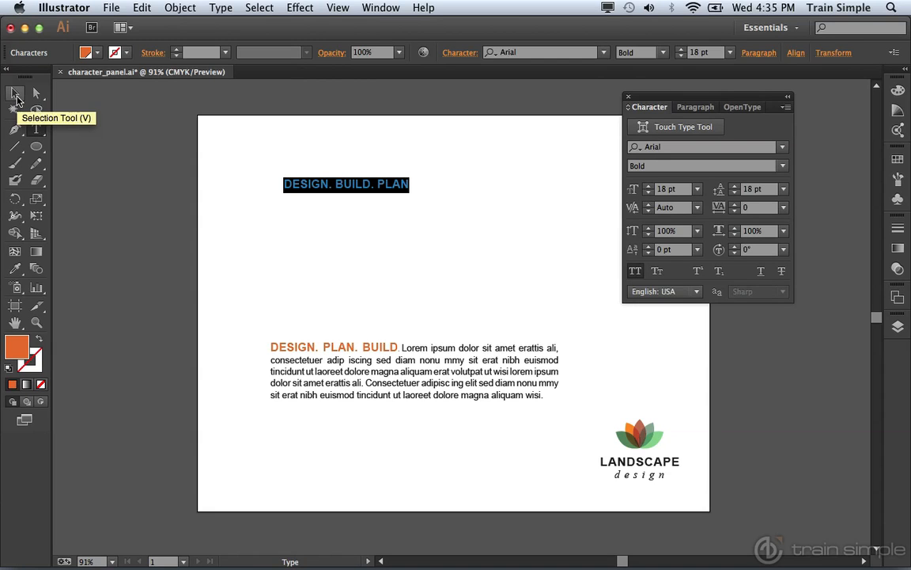
left_click(16, 97)
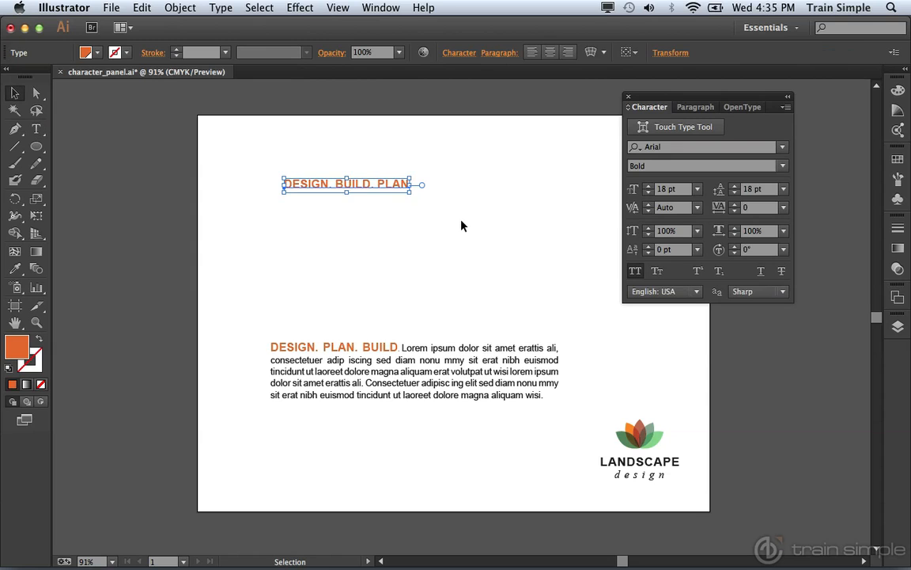